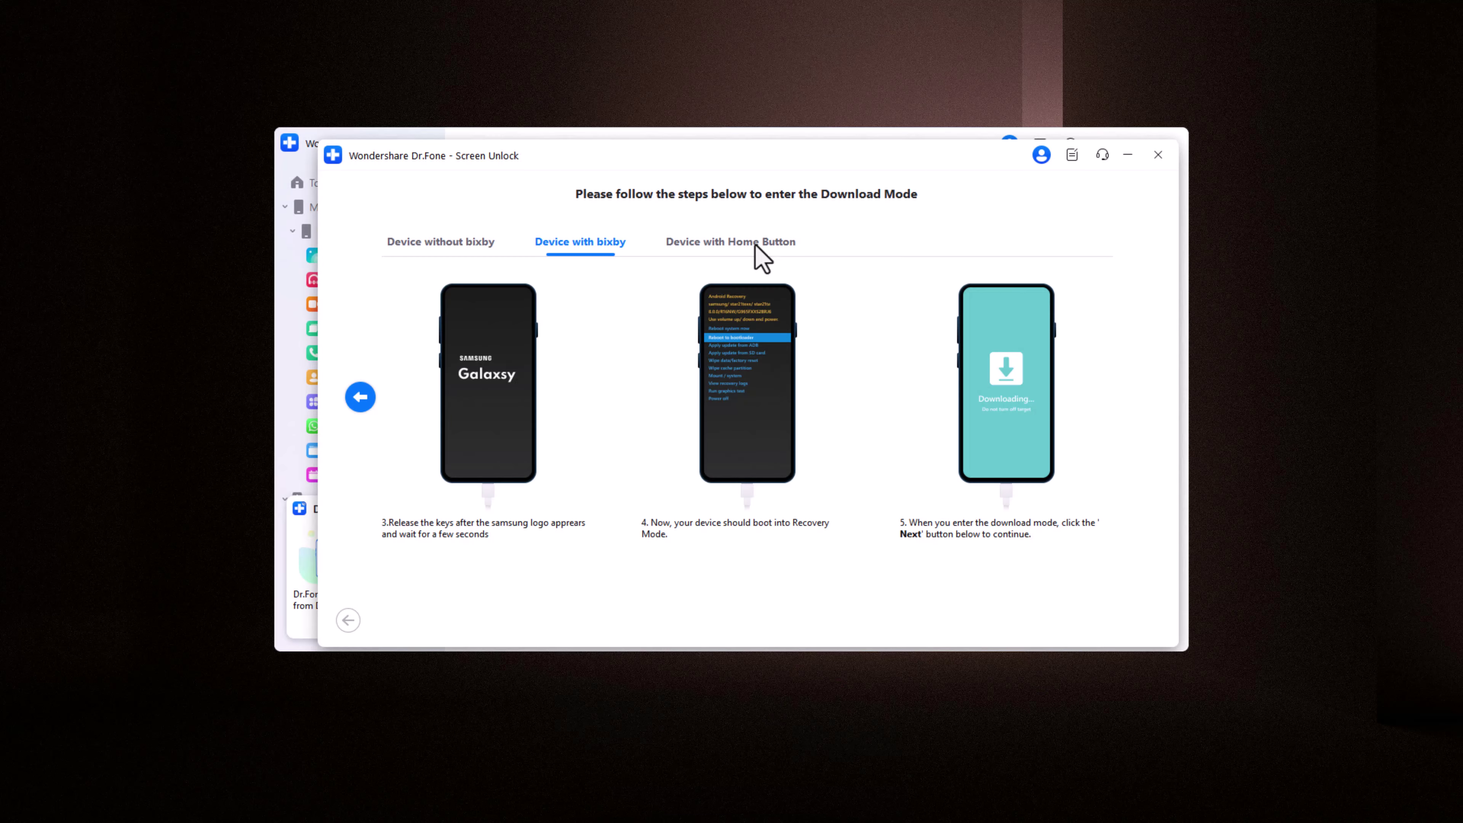
Step: Preview the Download Mode instructions for home-button phones and advance to the next steps
click(757, 253)
click(1133, 398)
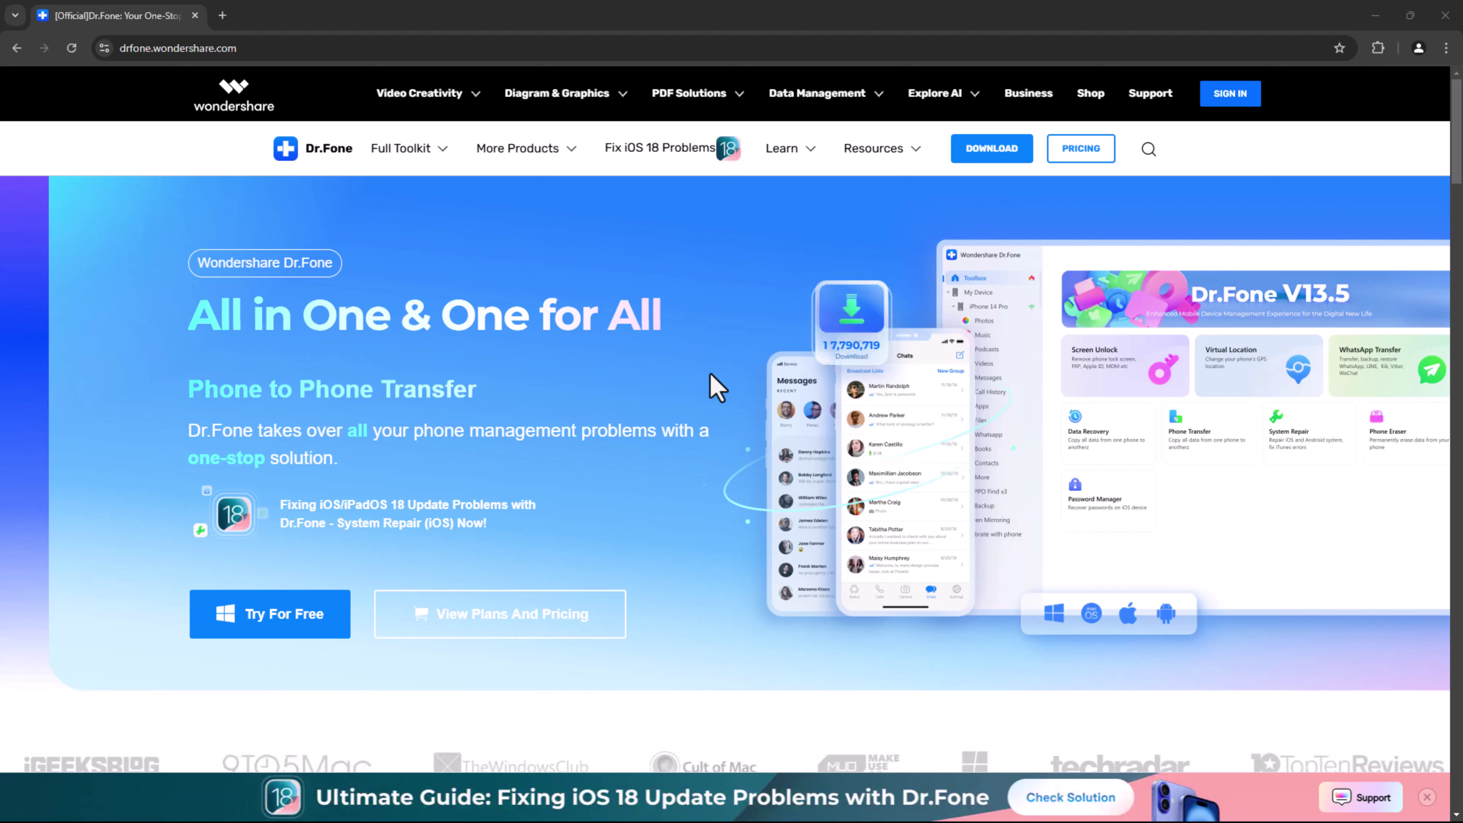
Step: Scroll through the Dr.Fone homepage's toolkit and One for All sections
scroll(714, 387, down, 3)
scroll(715, 387, down, 10)
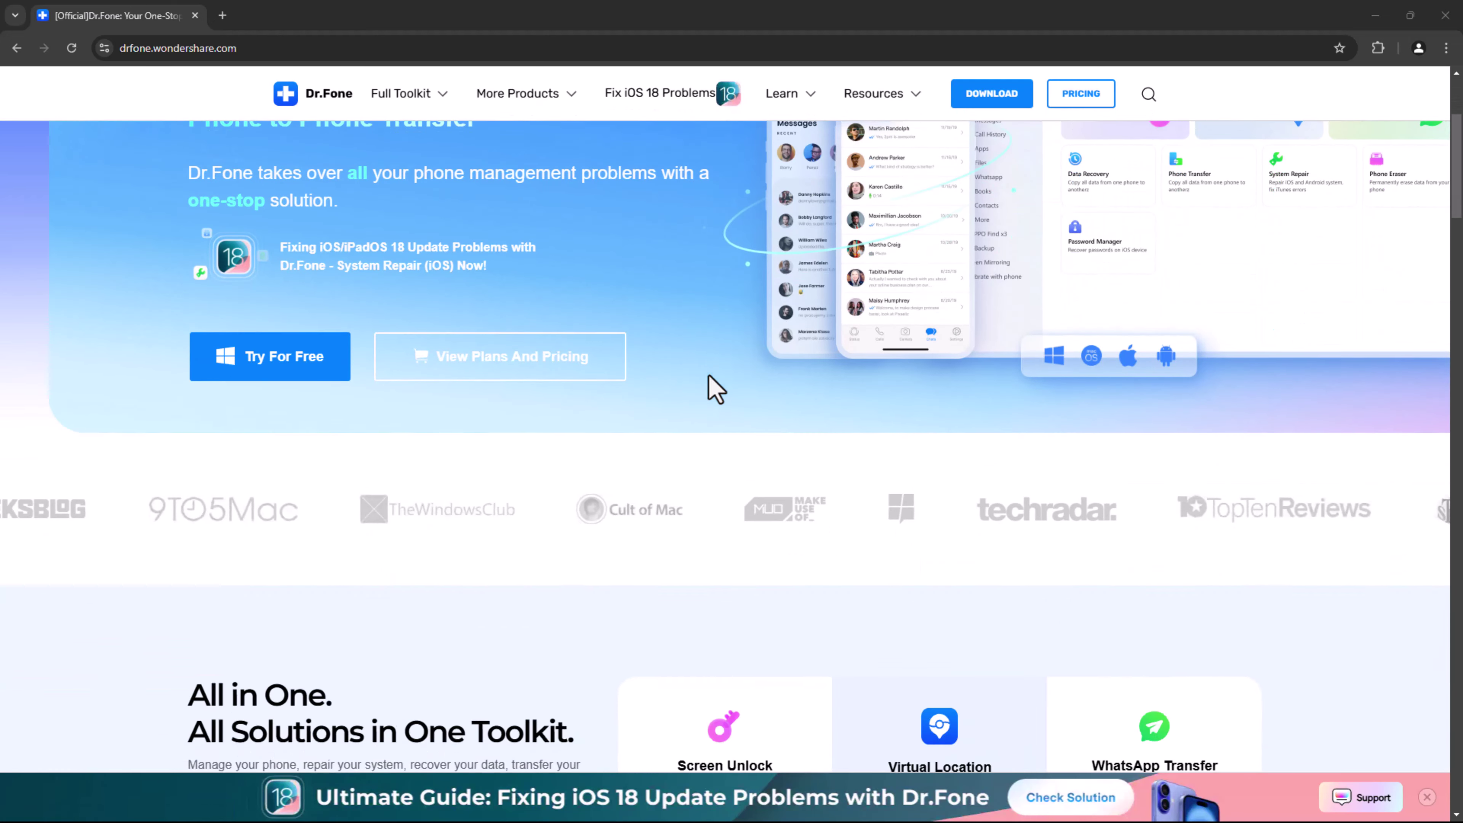
scroll(523, 353, down, 1)
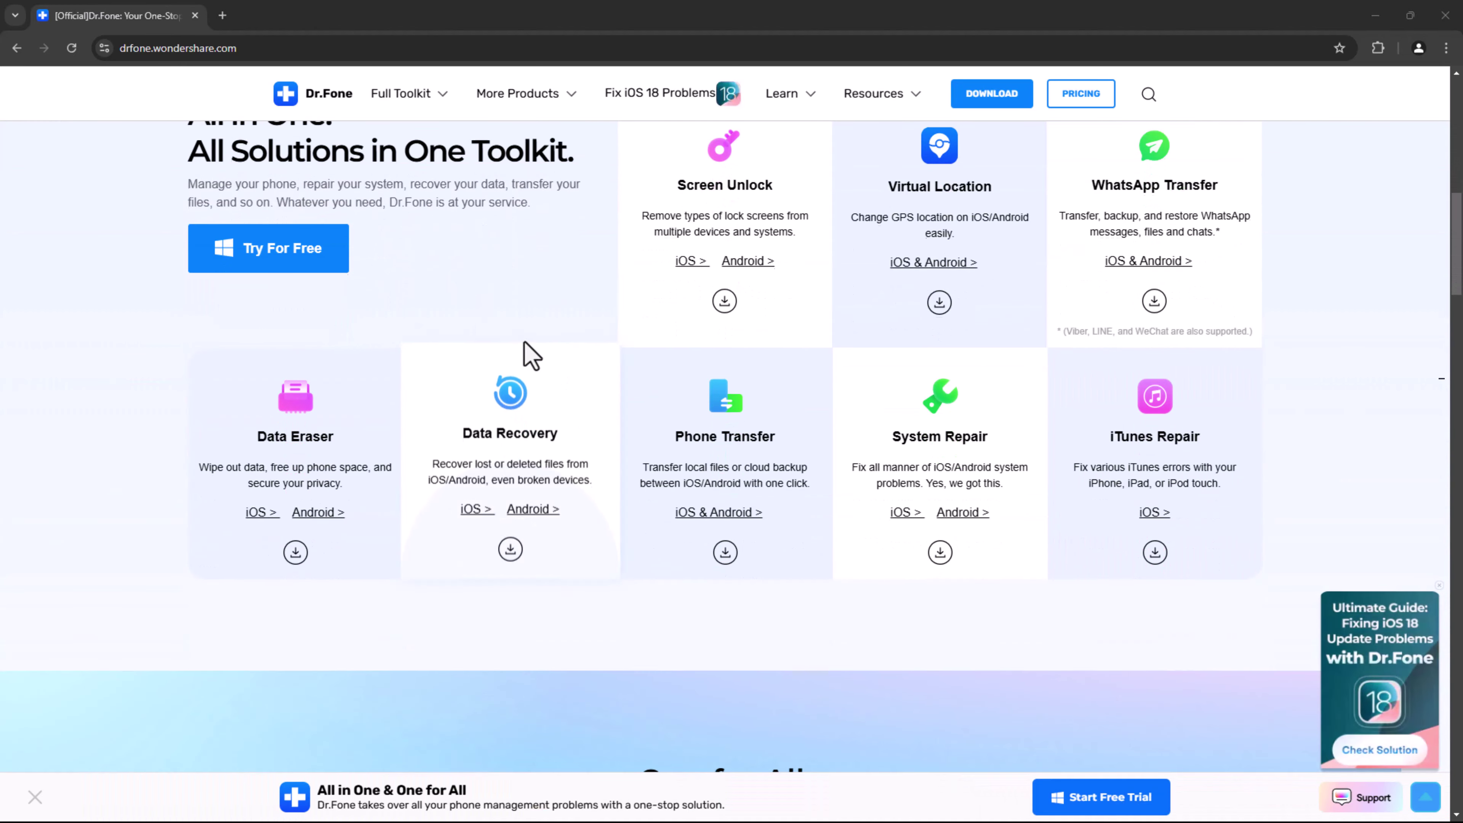
scroll(98, 358, up, 1)
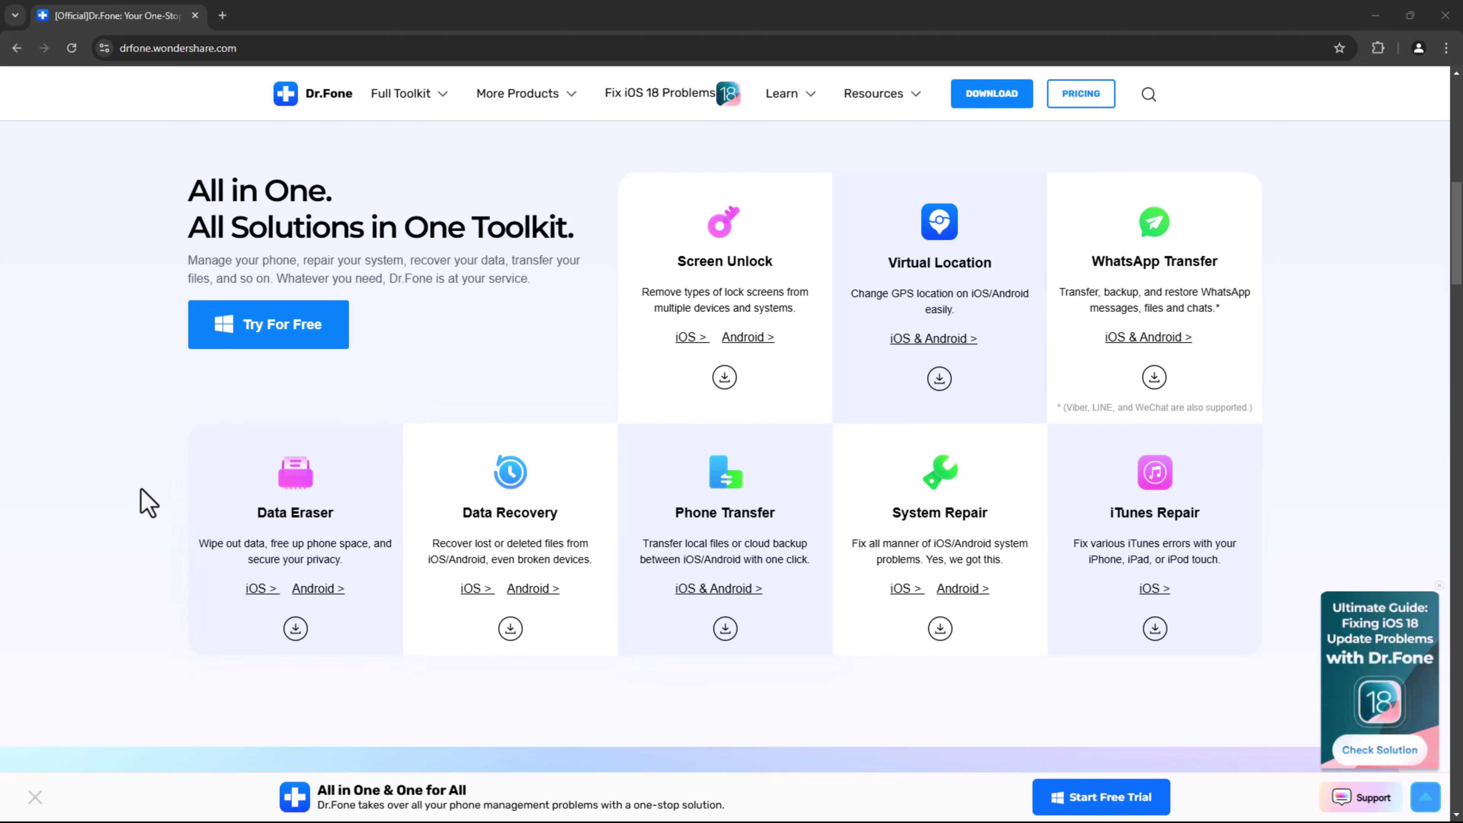
scroll(148, 502, down, 10)
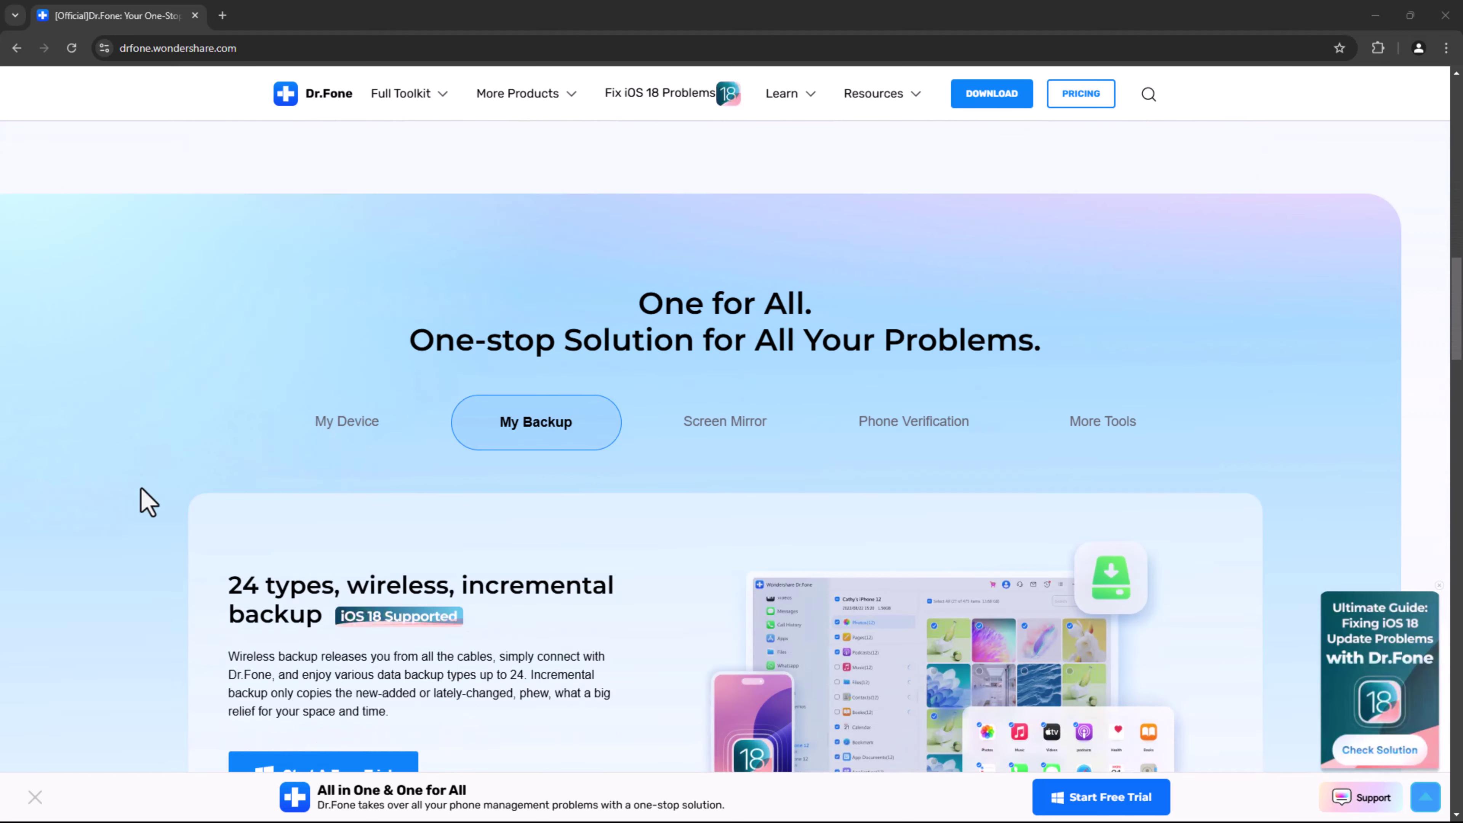
scroll(135, 497, up, 1)
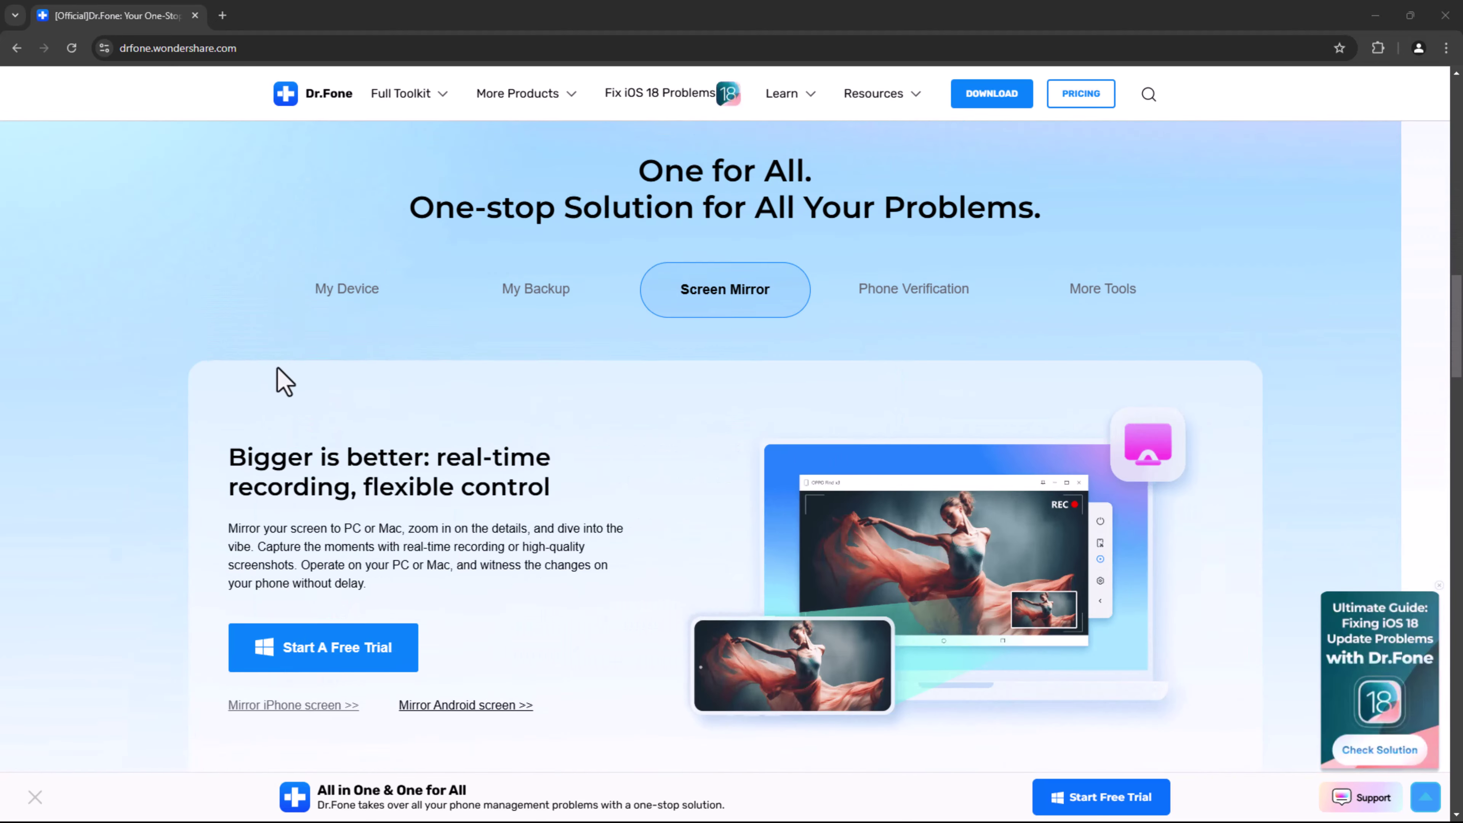
Step: View the My Device, My Backup and Screen Mirror feature overviews
click(348, 292)
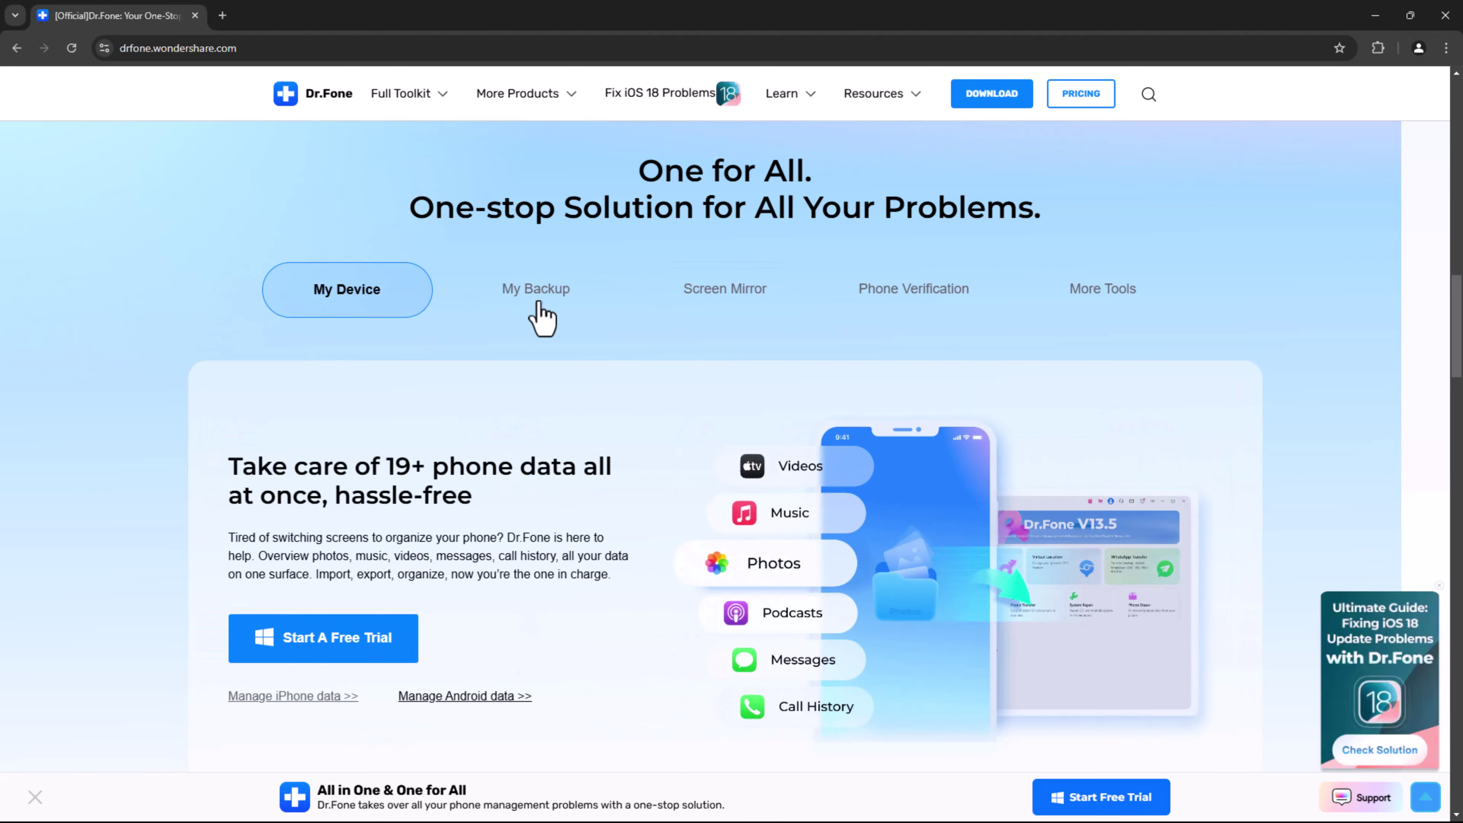
click(541, 305)
click(712, 295)
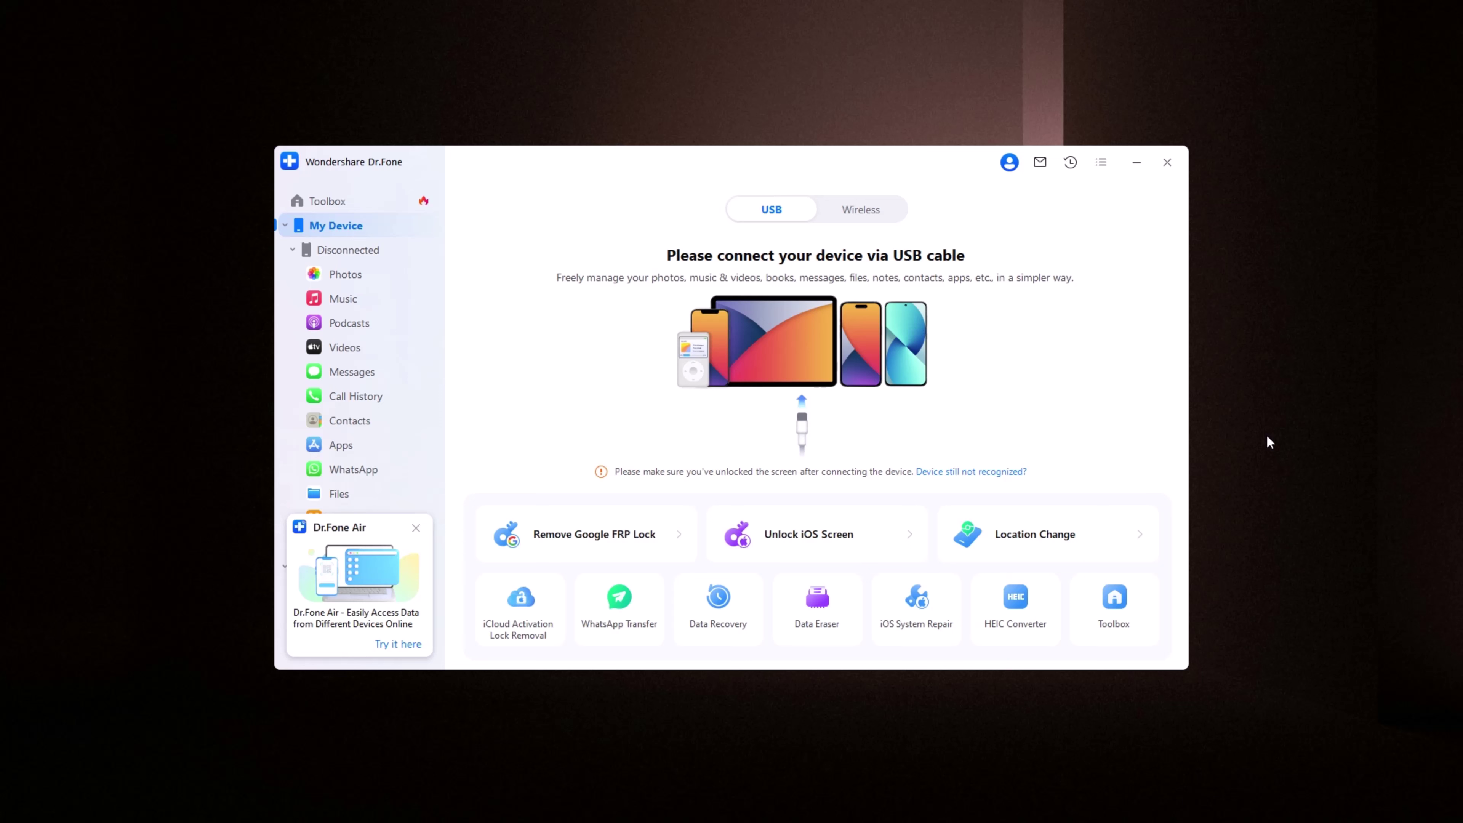
Step: Switch Dr.Fone to its Toolbox page listing Screen Unlock, Data Recovery and other tools
click(1113, 602)
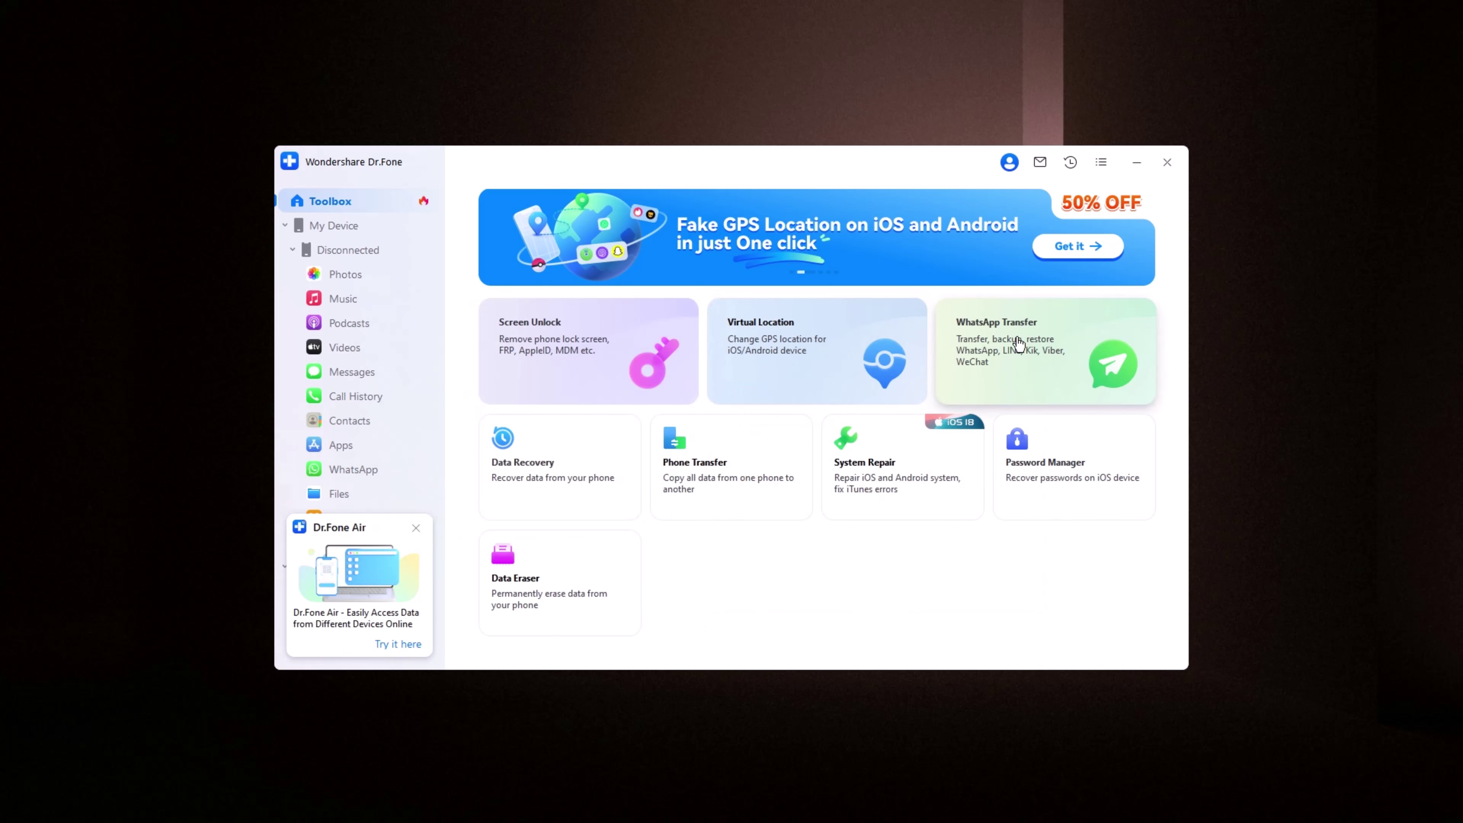
mouse_move(1030, 344)
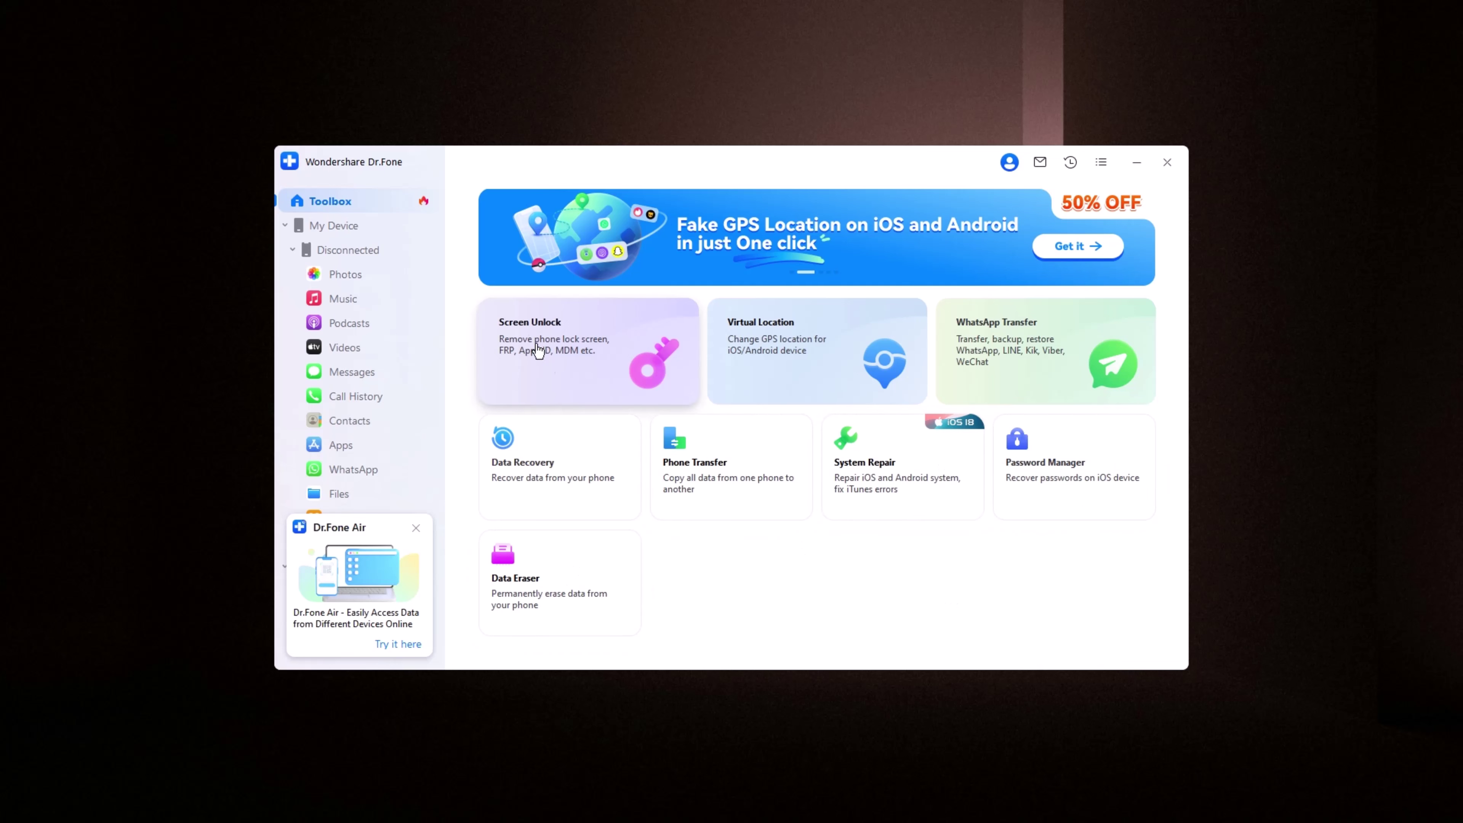
Step: Open Screen Unlock, choose Android, and select Unlock Android Screen
click(560, 333)
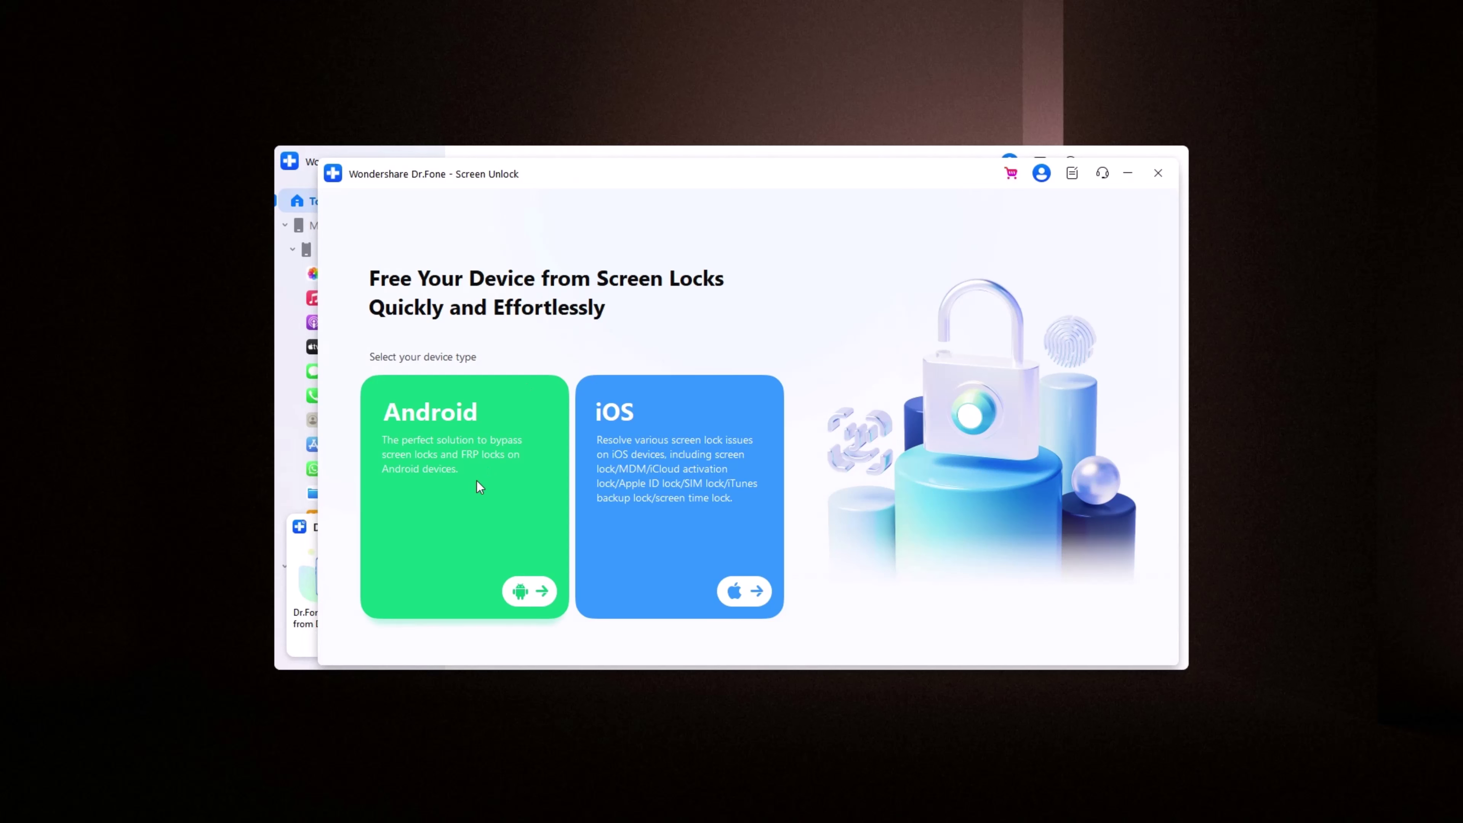
click(526, 590)
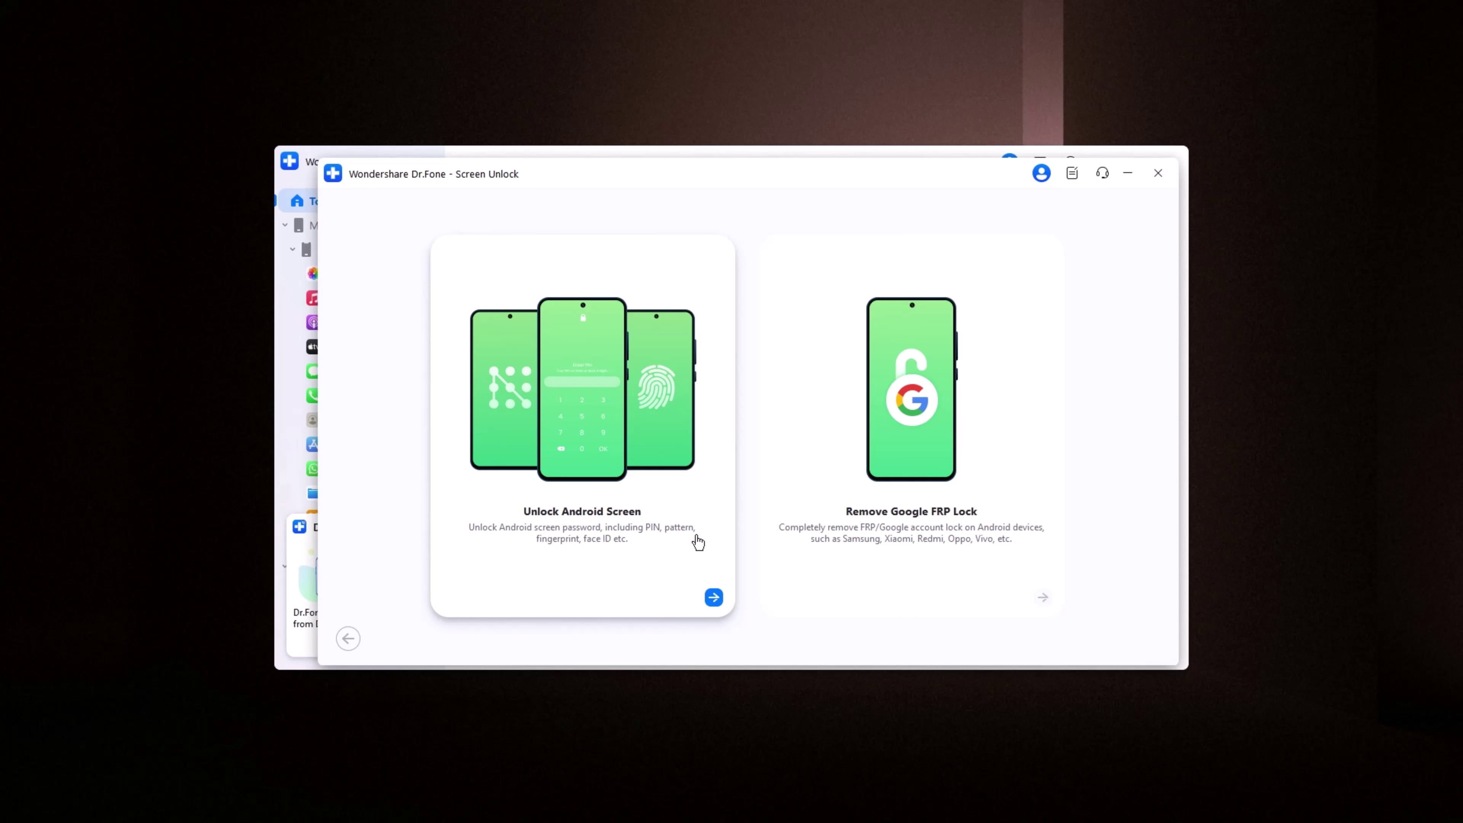
click(638, 553)
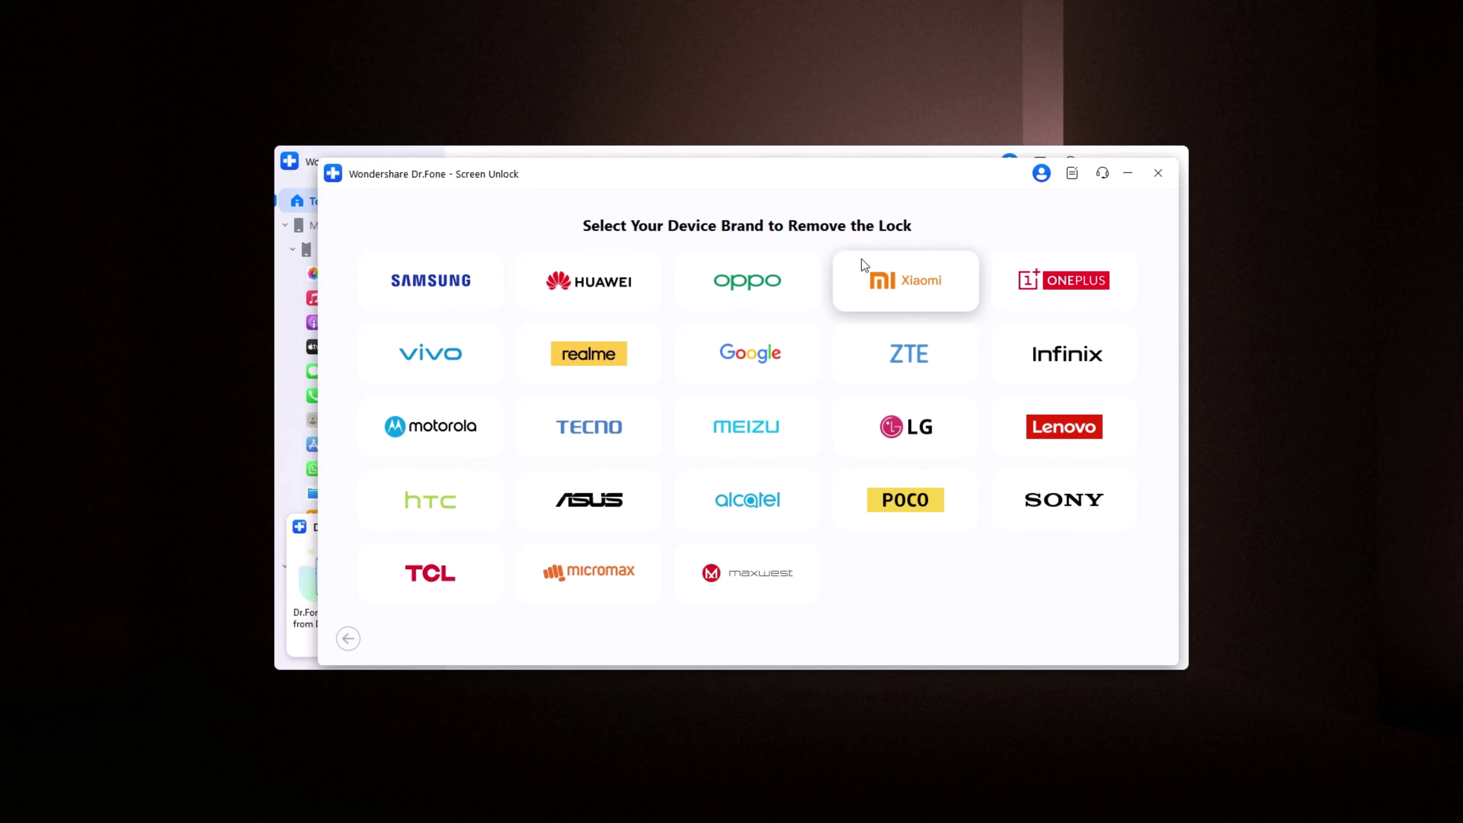
Step: Pick Samsung as the brand and choose Remove without Data Loss
click(443, 271)
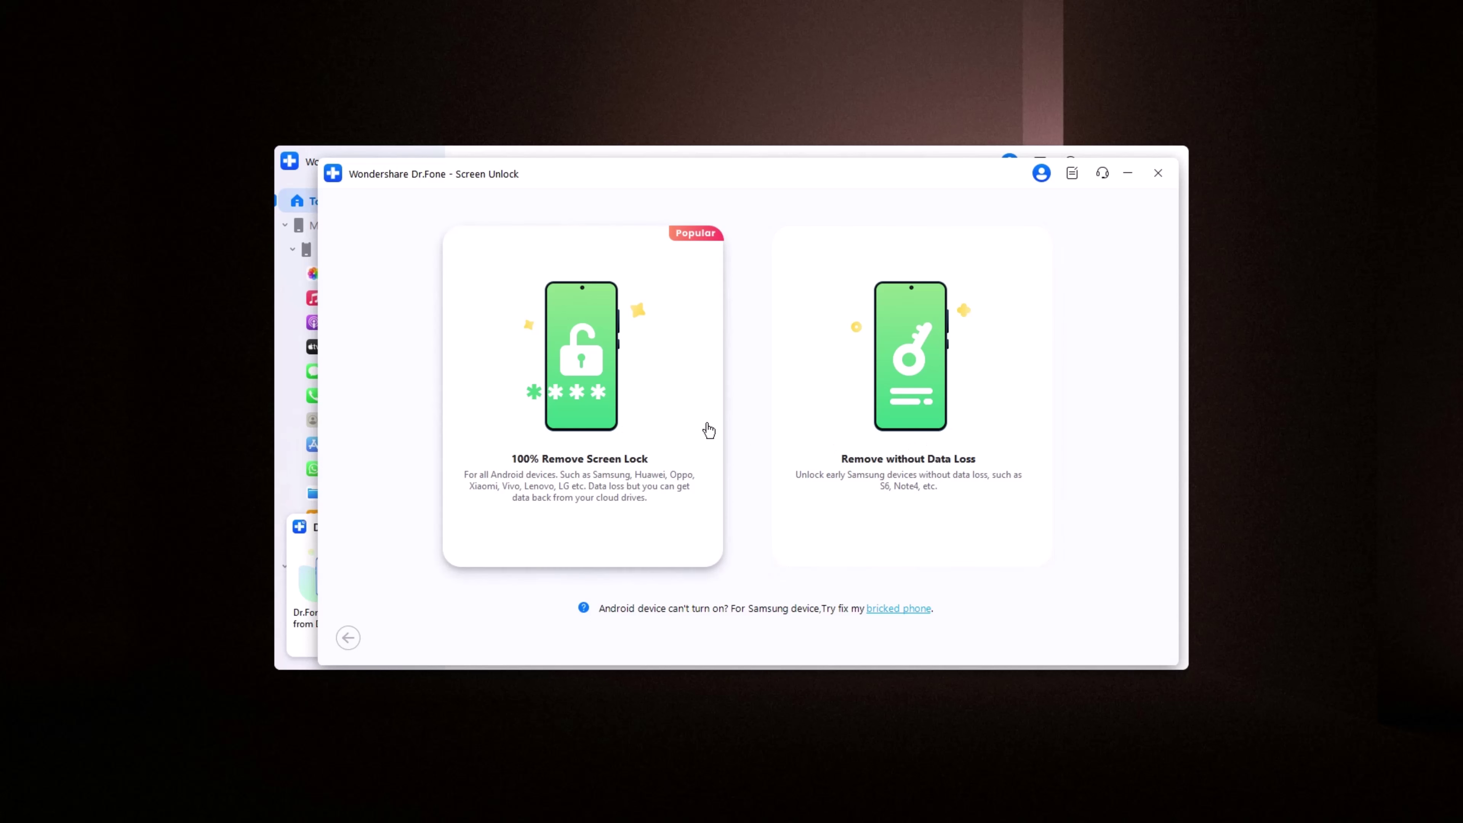
click(891, 406)
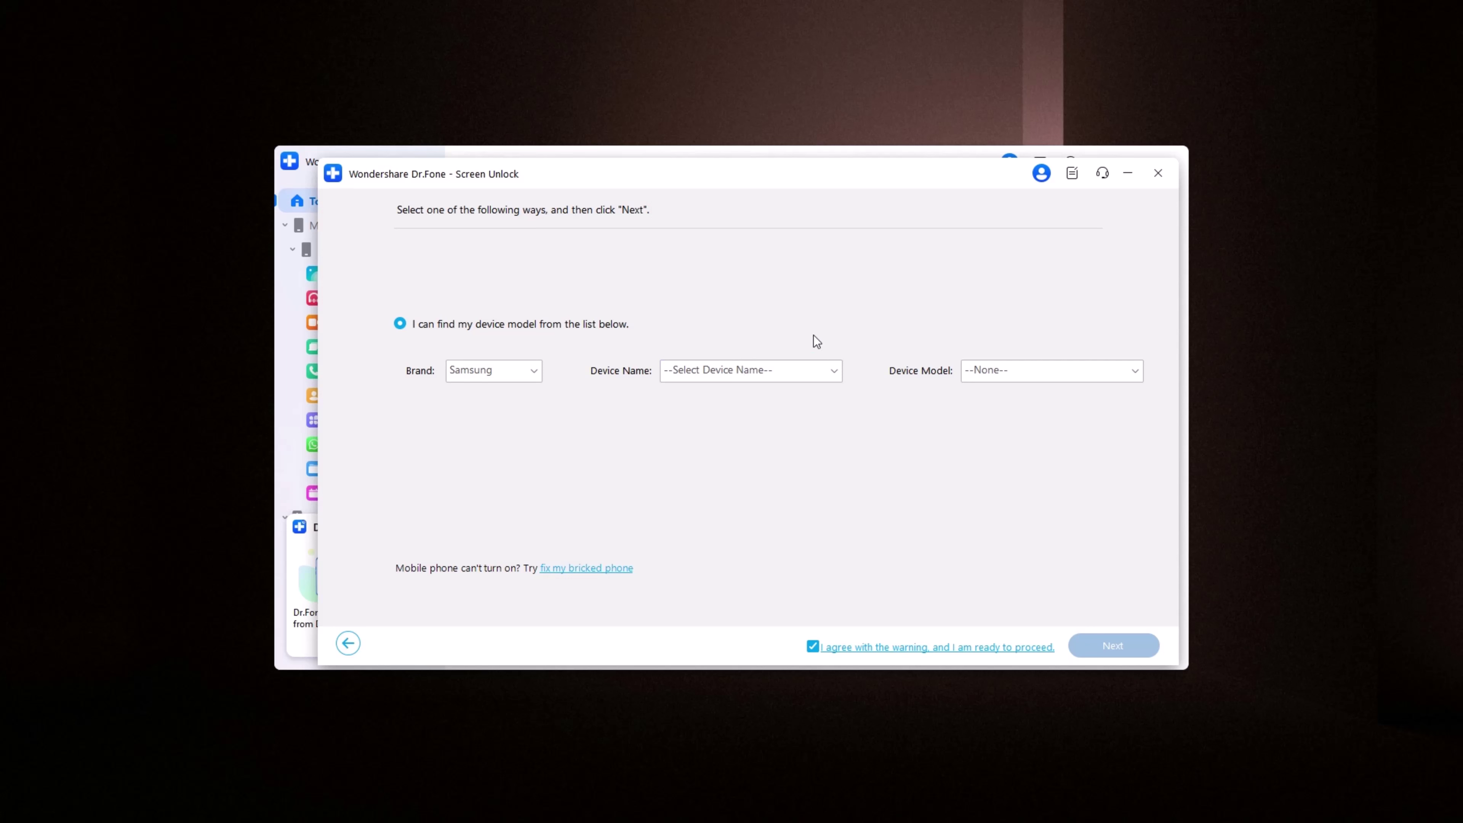
Step: Select Galaxy S6 Edge as the device name and SM-G925FD as the model
click(516, 372)
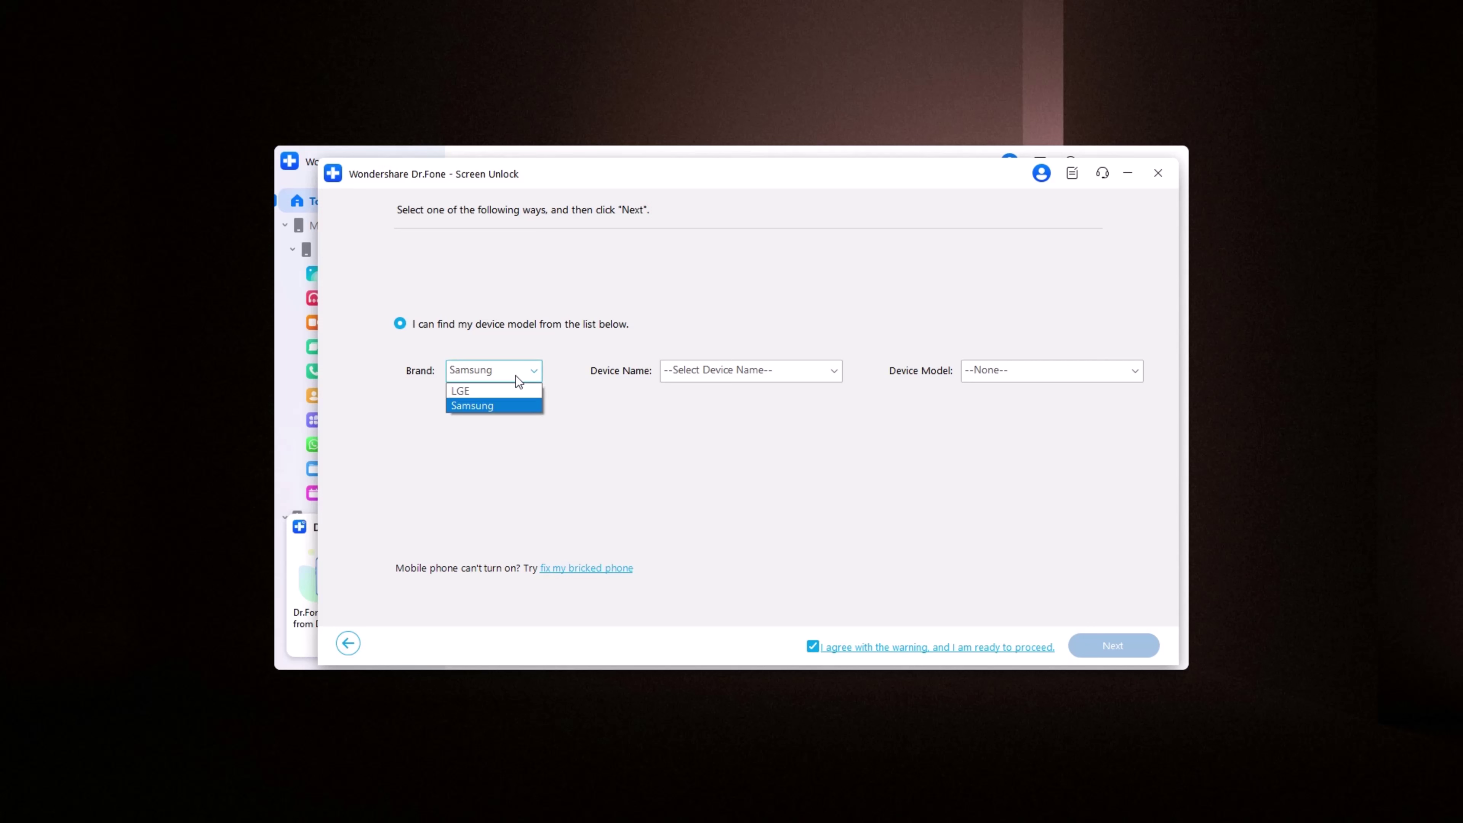
click(764, 370)
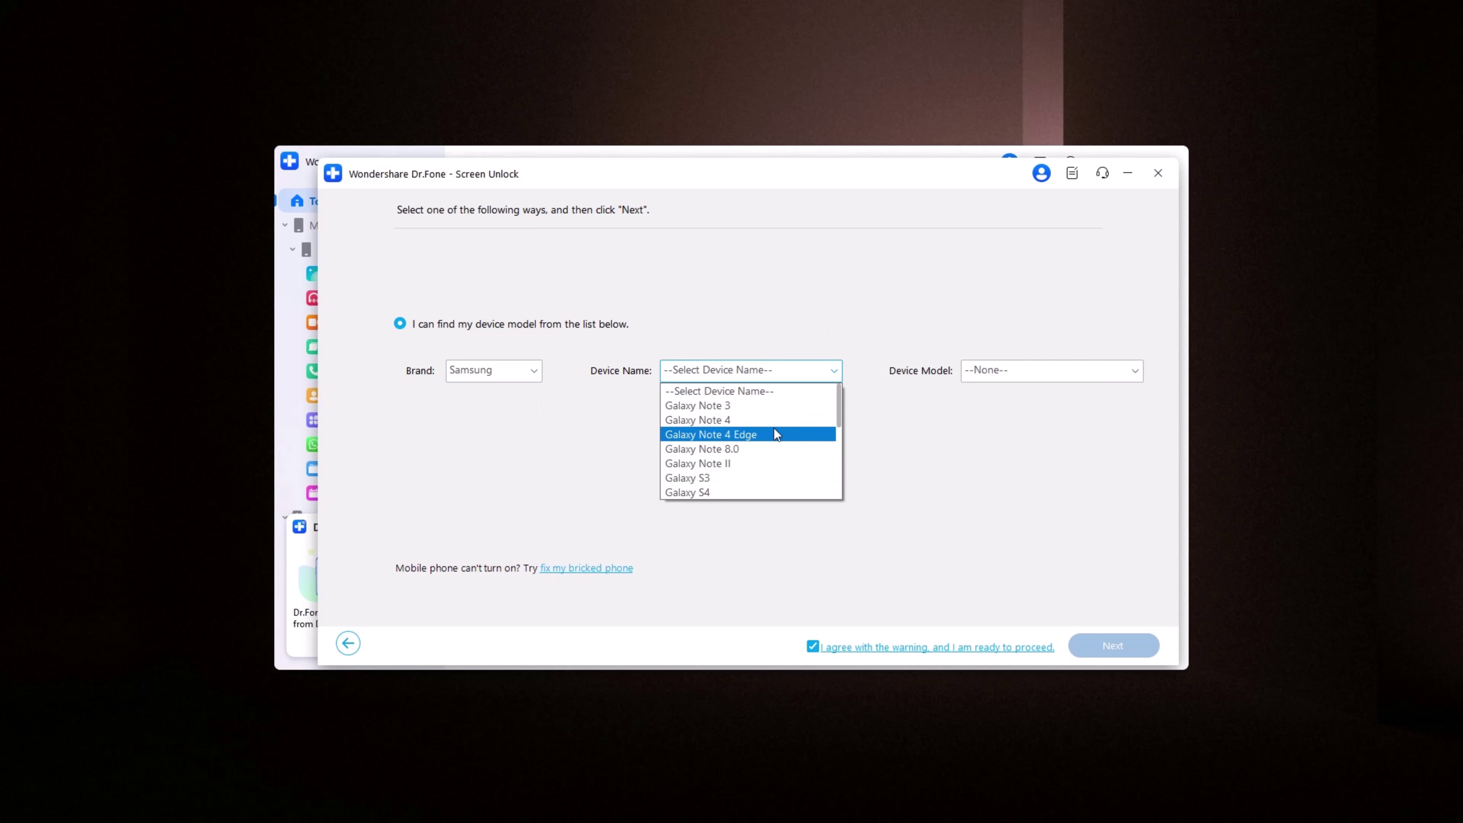
scroll(763, 449, down, 2)
scroll(733, 466, down, 2)
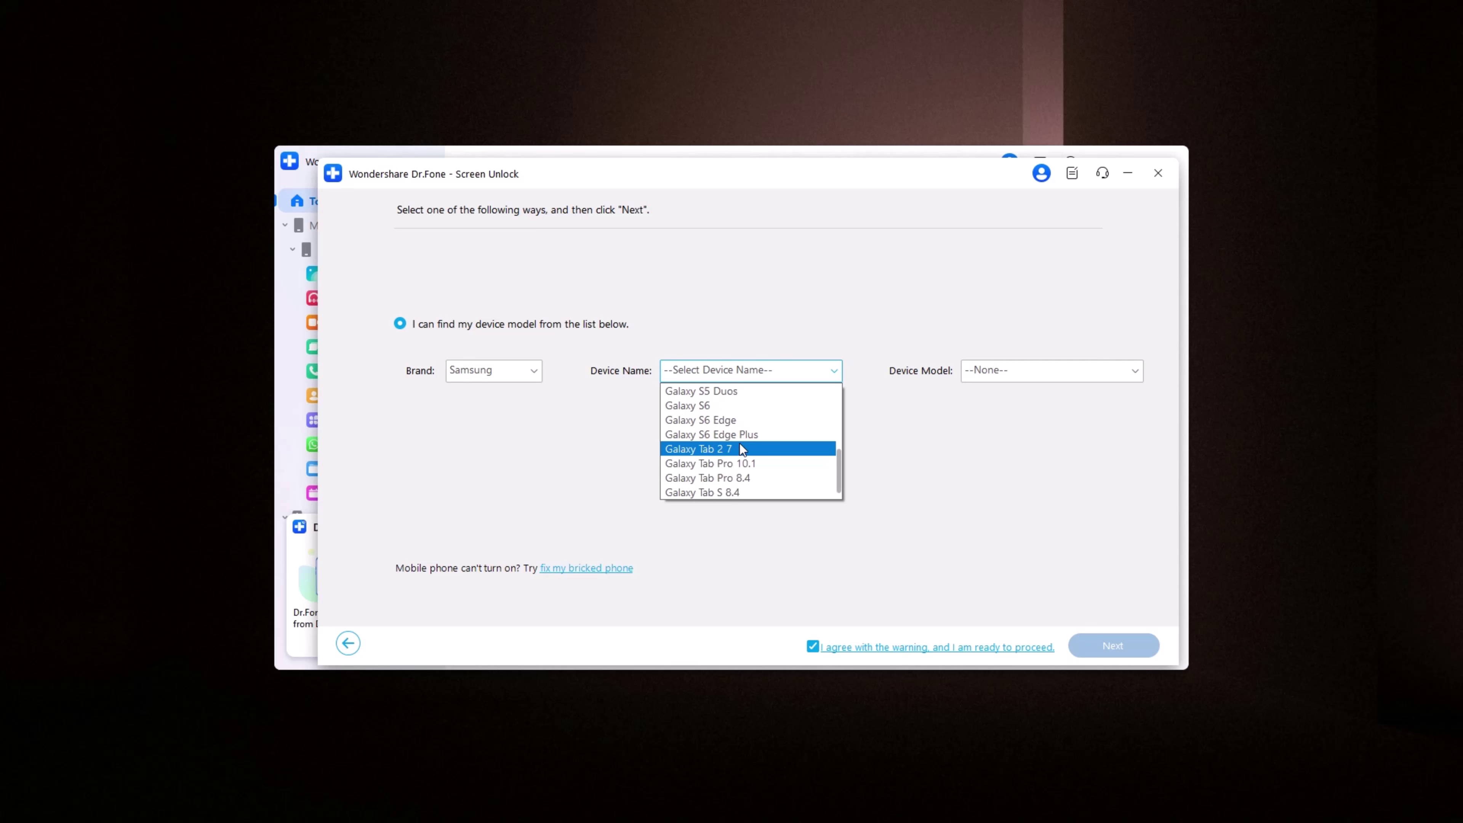
scroll(739, 444, up, 1)
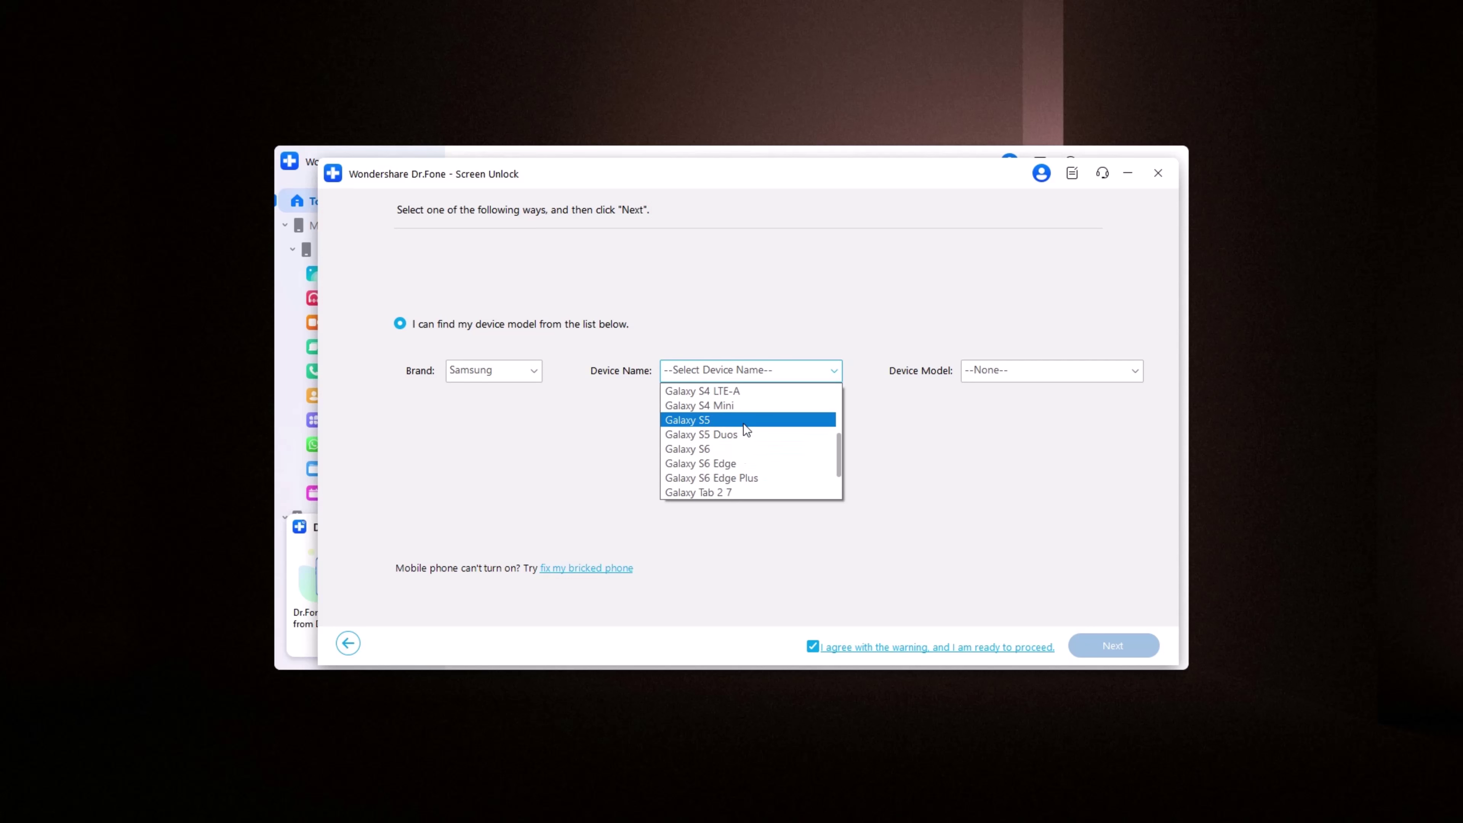
click(739, 466)
click(1056, 369)
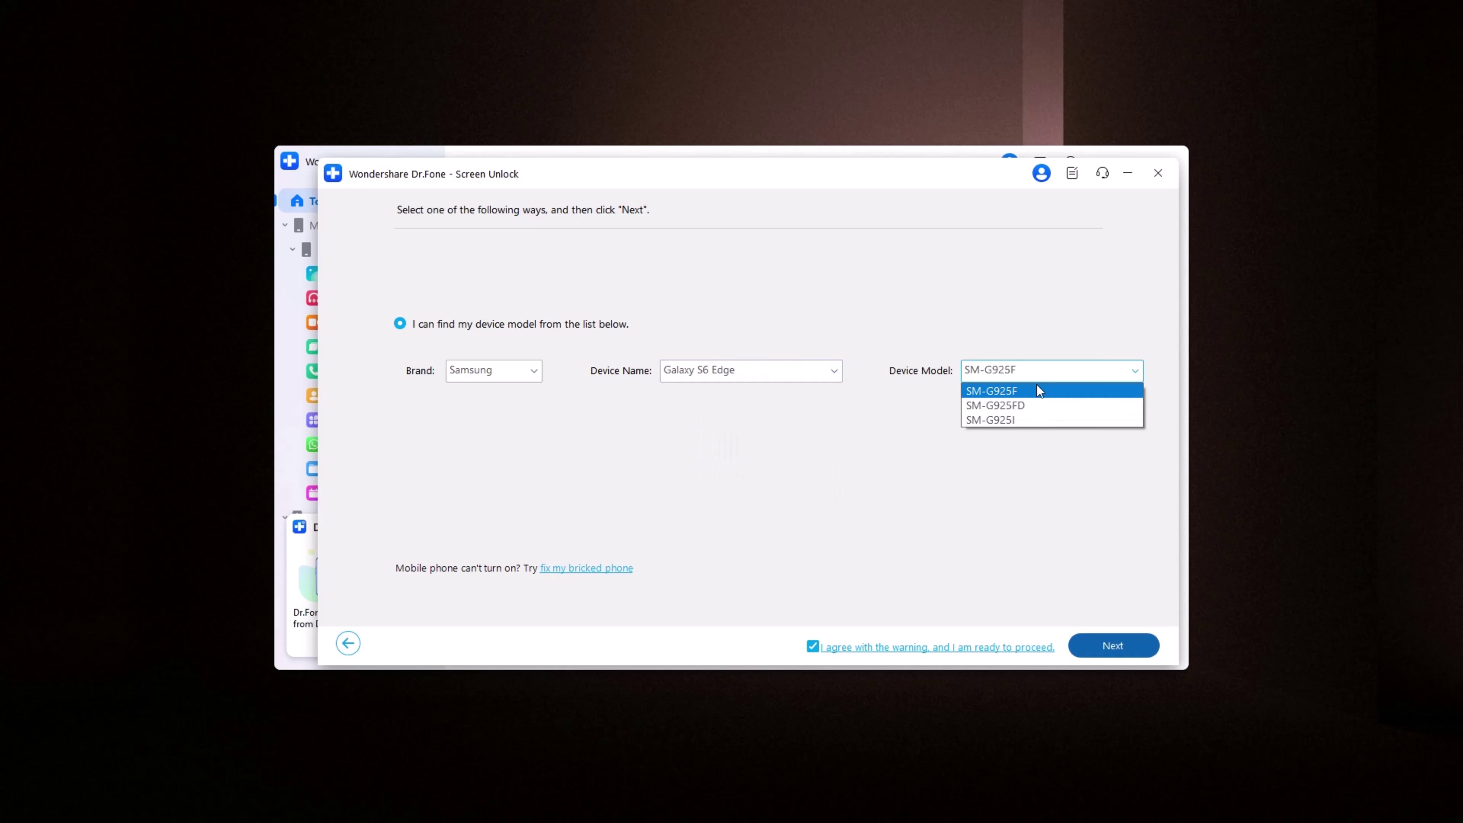
click(1025, 405)
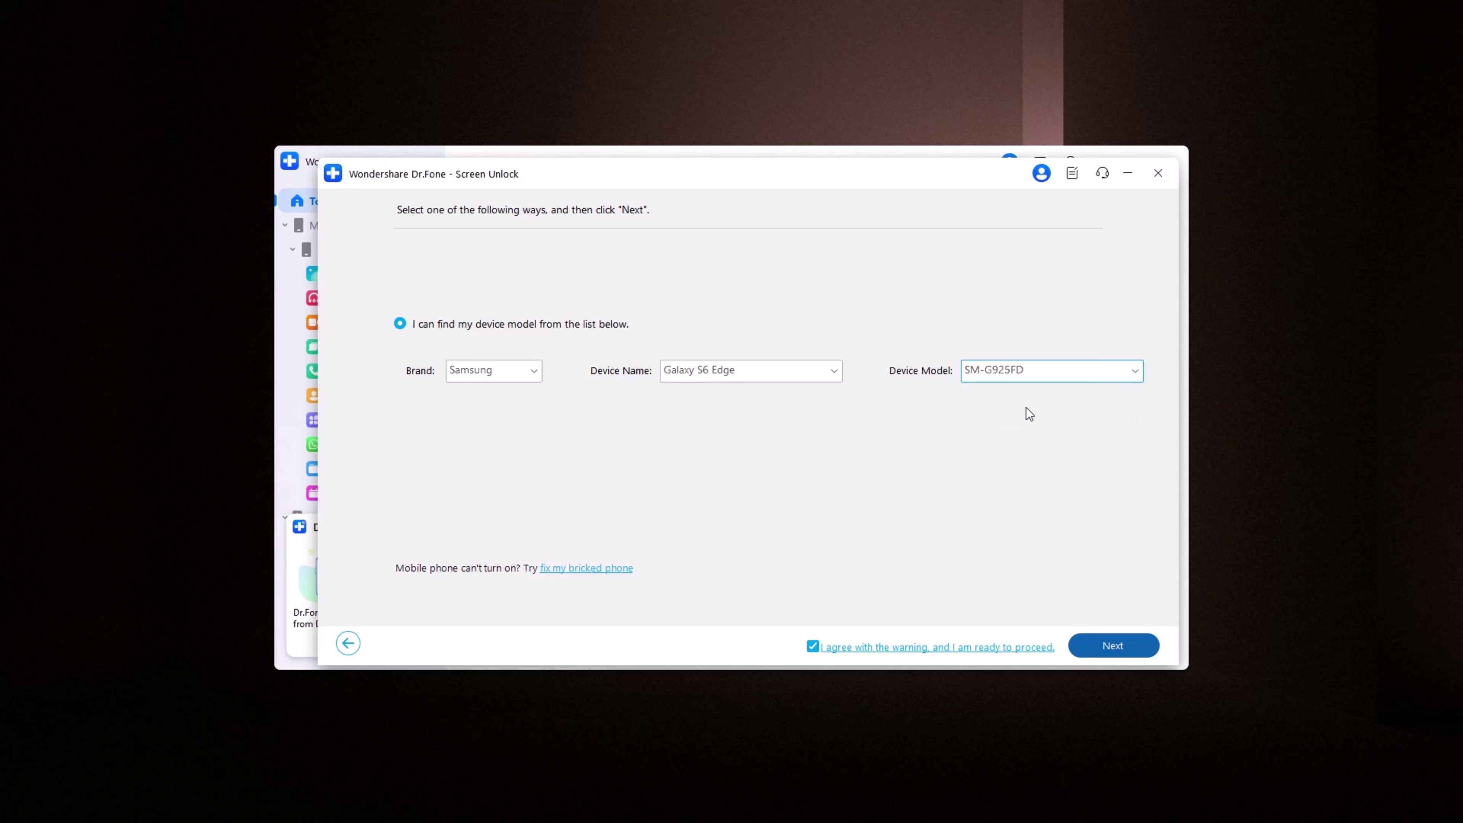
Step: Proceed with the SM-G925FD model and confirm it by entering 000000
click(1117, 646)
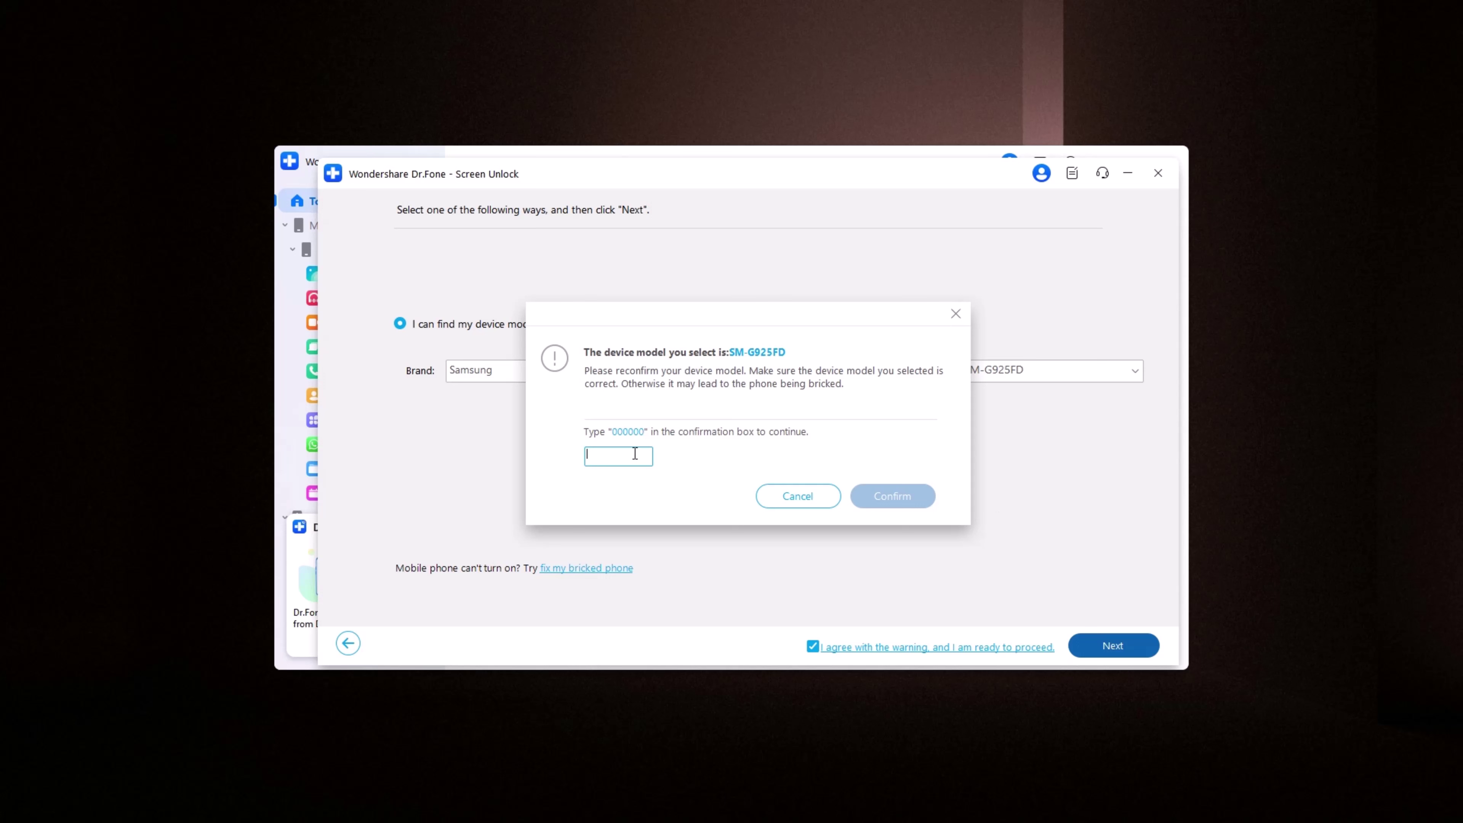
text(000000)
key(Return)
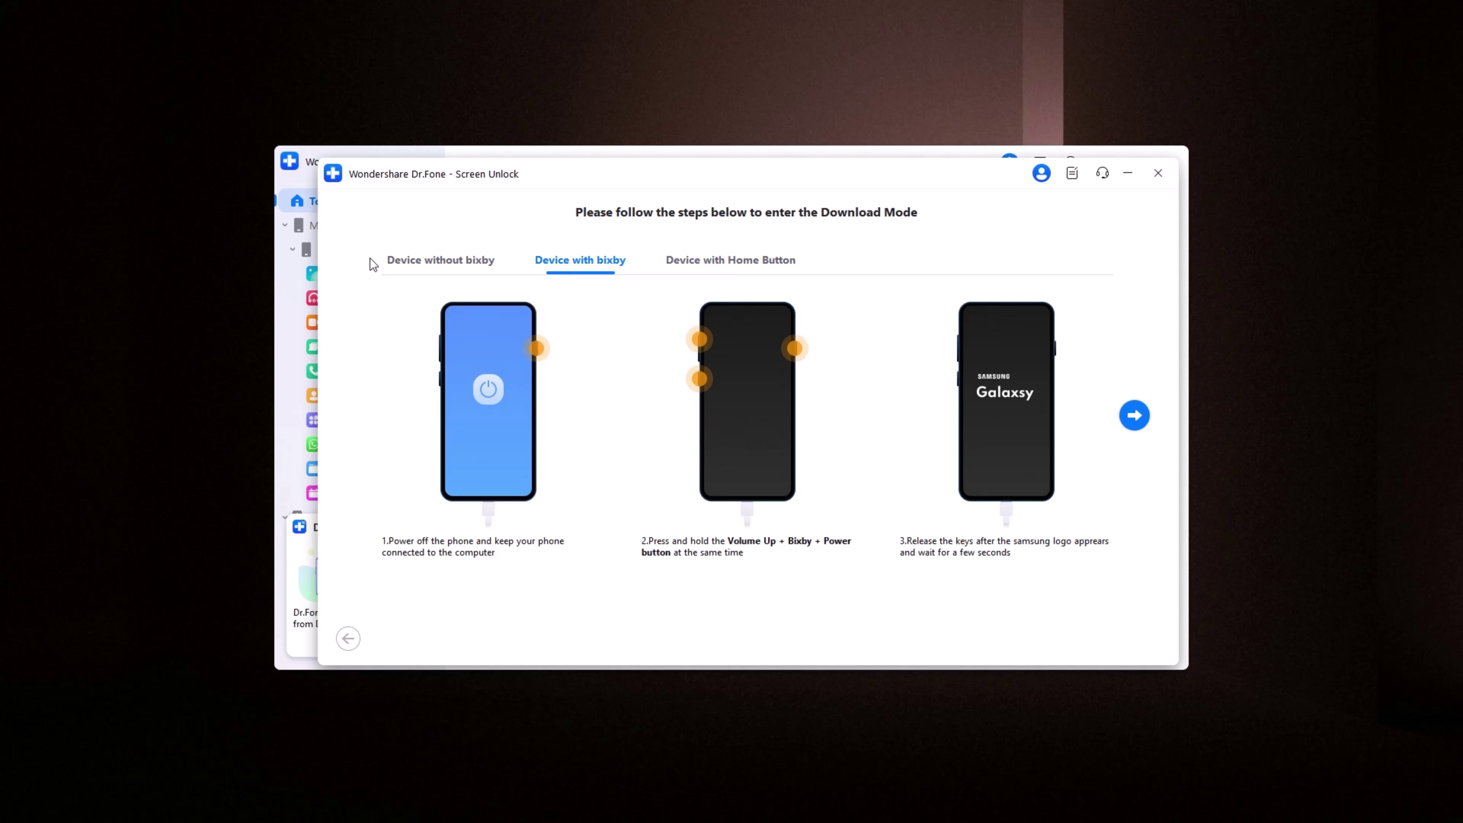
Step: Review the no-Bixby, Bixby and home-button Download Mode steps, then advance to complete the unlock
click(413, 259)
click(580, 263)
click(724, 258)
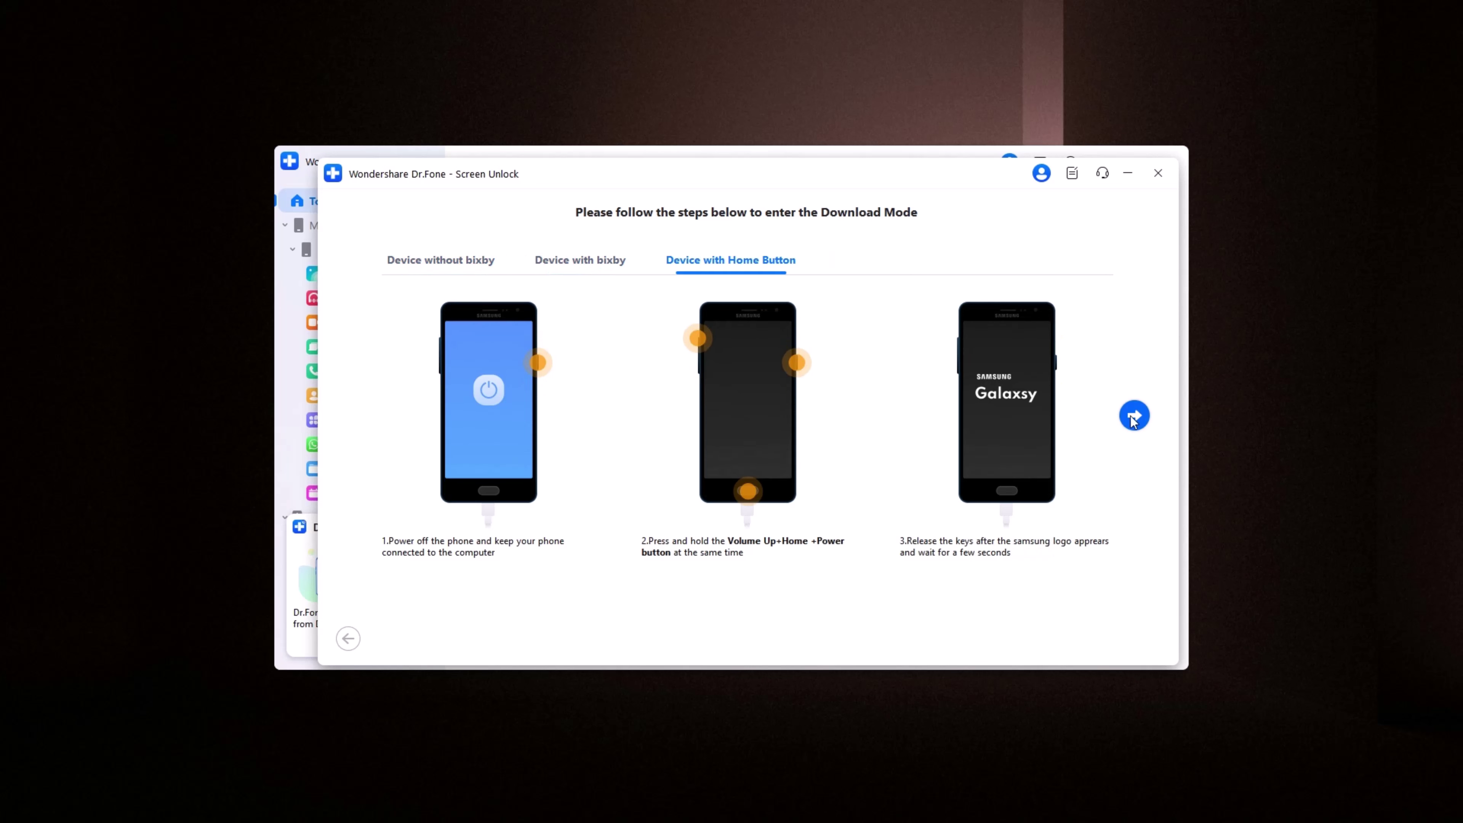
click(1139, 419)
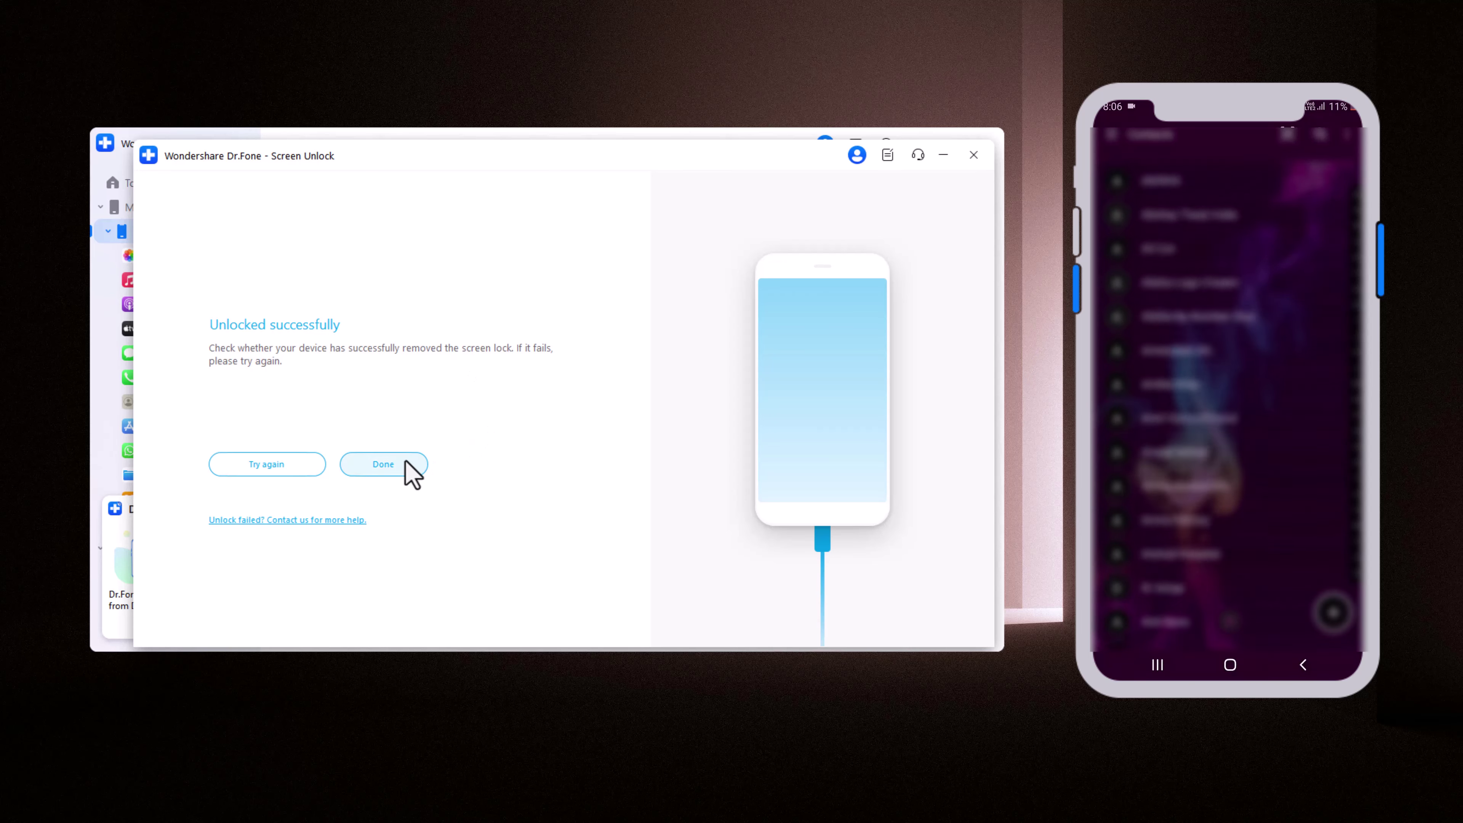
Step: Confirm the 'Unlocked successfully' result with Done
click(391, 464)
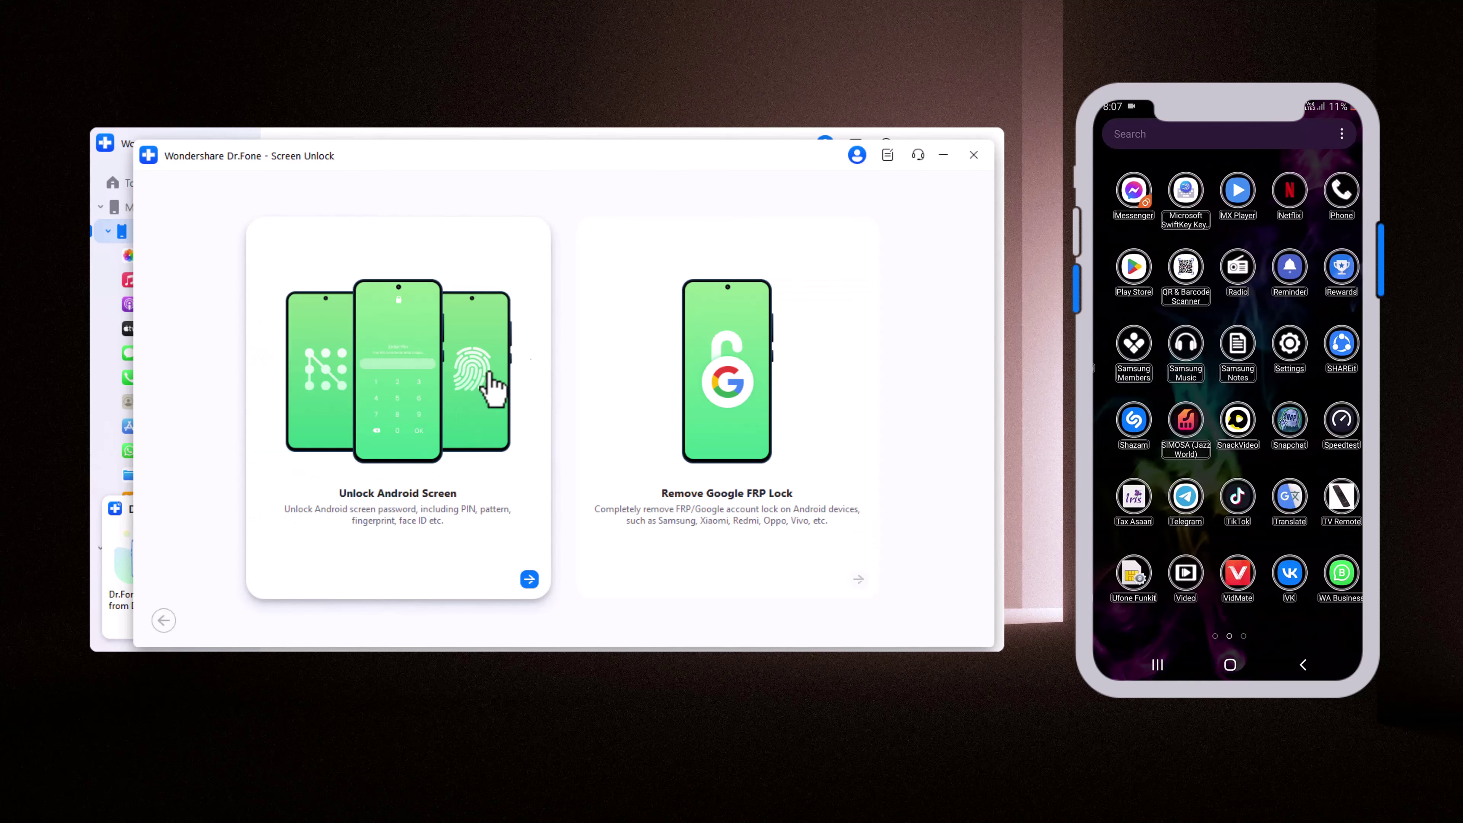